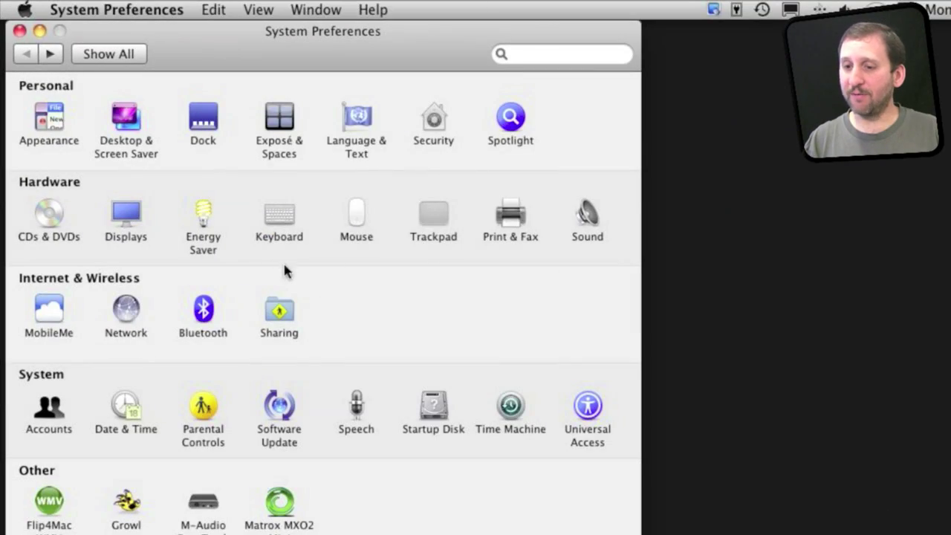
- Change the system sound output device from Line Out to Soundflower (2ch)
{"action": "left_click", "coordinate": [583, 217]}
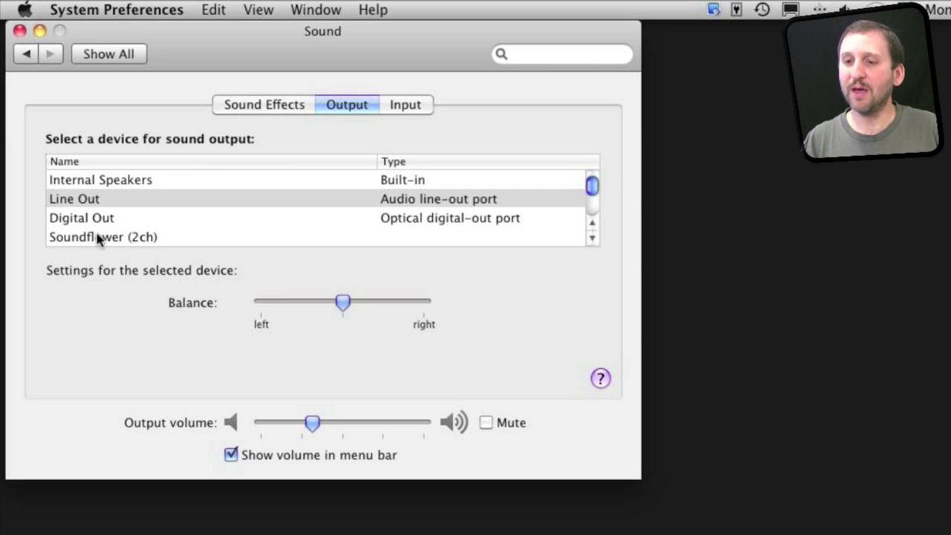
{"action": "left_click", "coordinate": [592, 238]}
{"action": "left_click", "coordinate": [591, 238]}
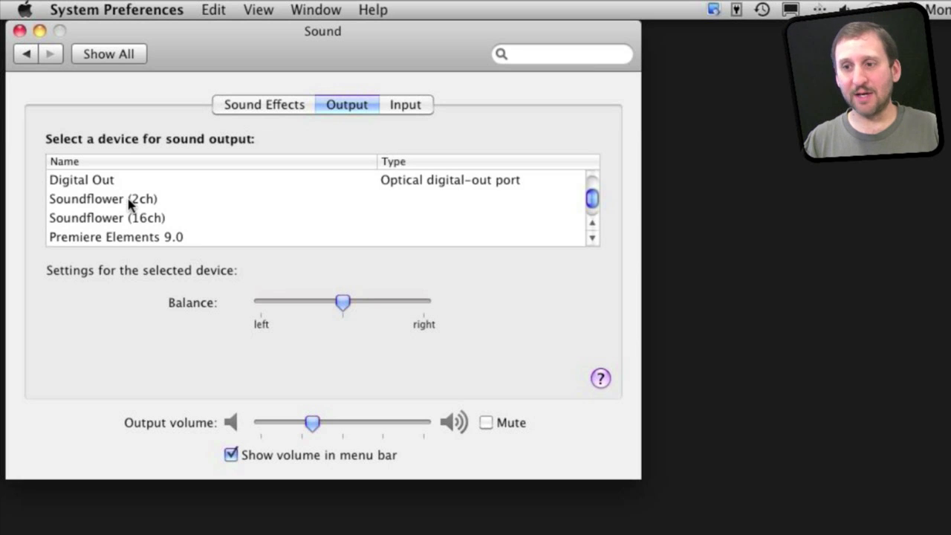
{"action": "left_click", "coordinate": [131, 206]}
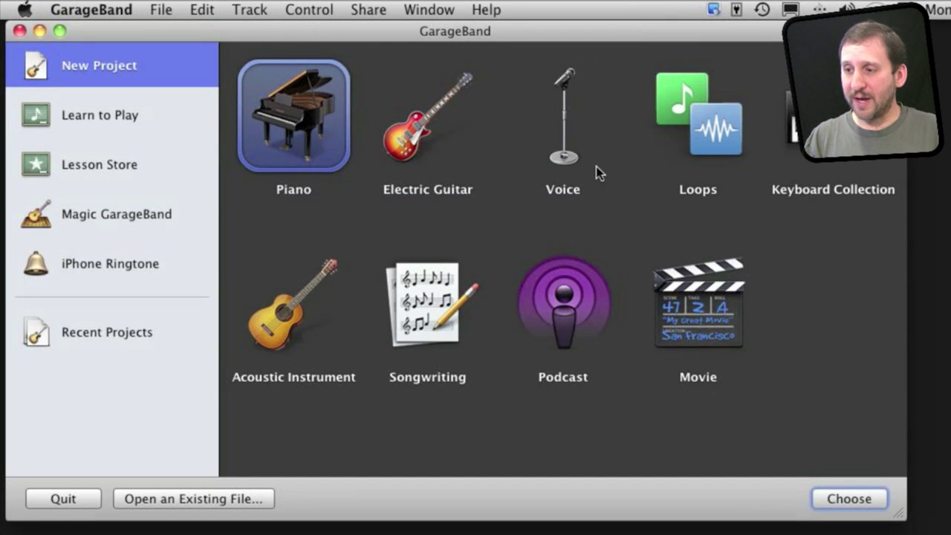
- Create the 'My Song' project from the Loops template and move its window to the screen top
{"action": "left_click", "coordinate": [665, 113]}
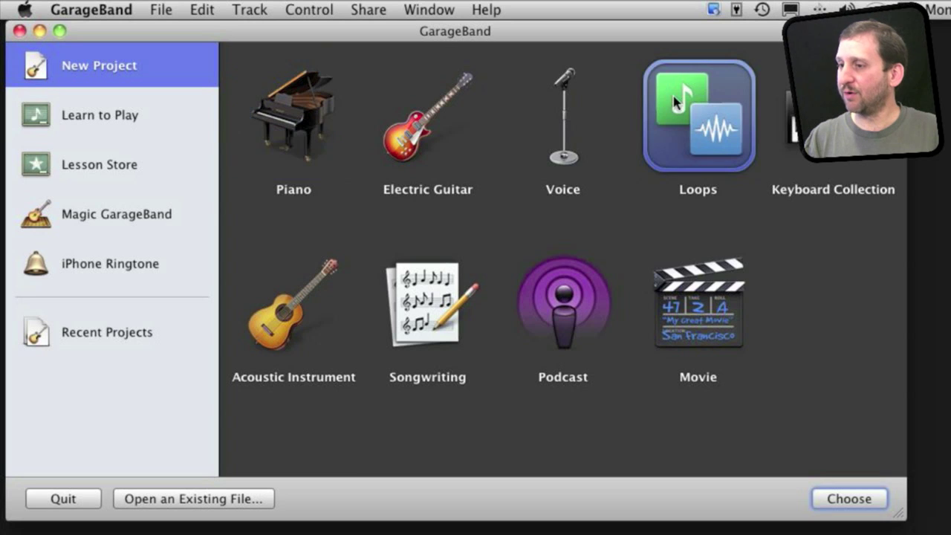
{"action": "left_click", "coordinate": [830, 497]}
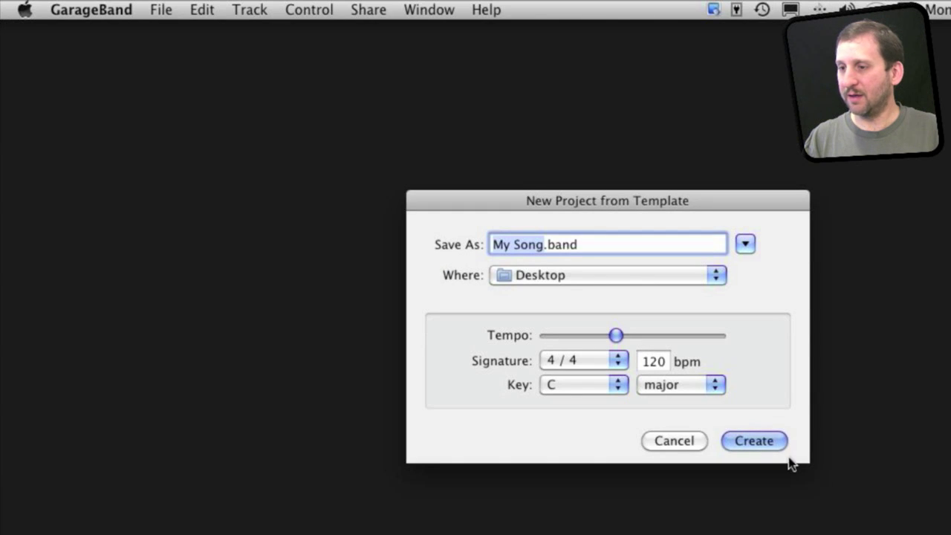
{"action": "left_click", "coordinate": [755, 440]}
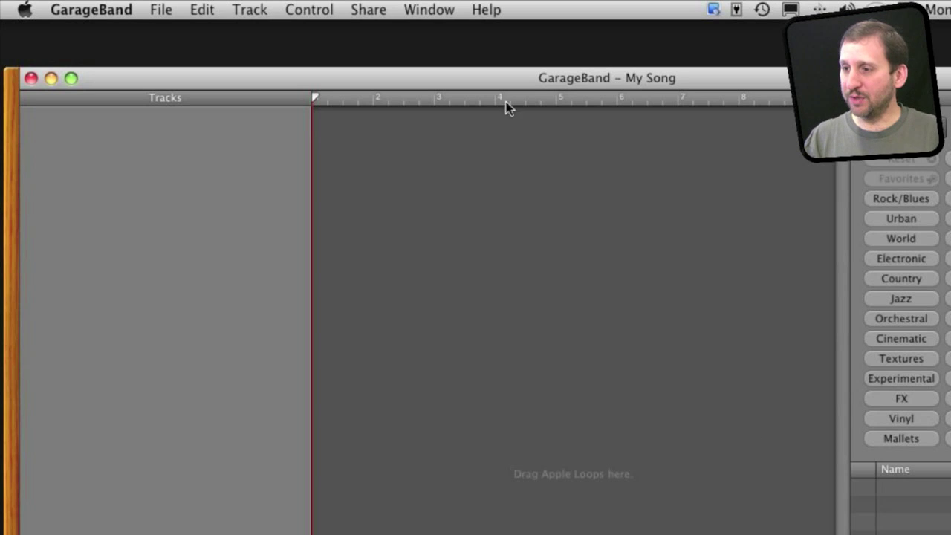
{"action": "left_click_drag", "start_coordinate": [472, 72], "coordinate": [465, 26]}
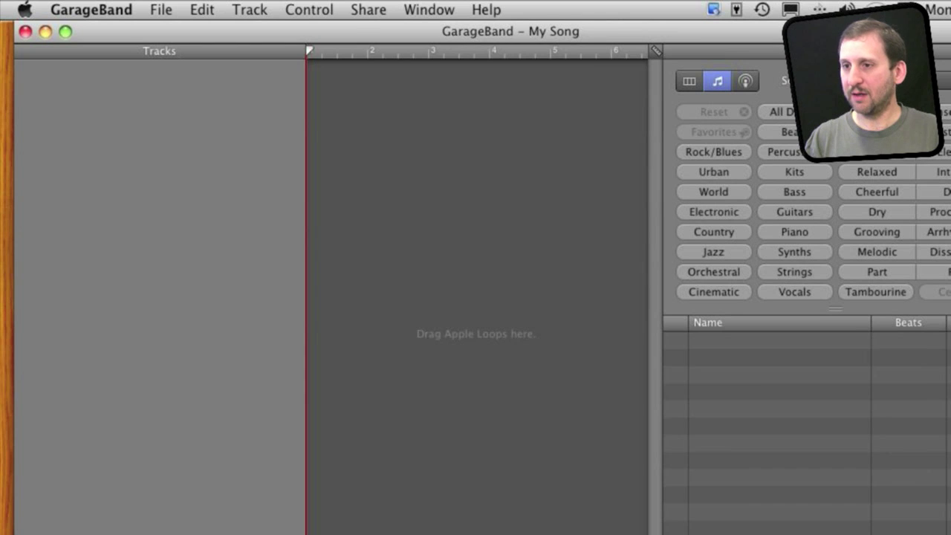
{"action": "left_click", "coordinate": [250, 10]}
- Add a new Real Instrument track to My Song
{"action": "left_click", "coordinate": [284, 212]}
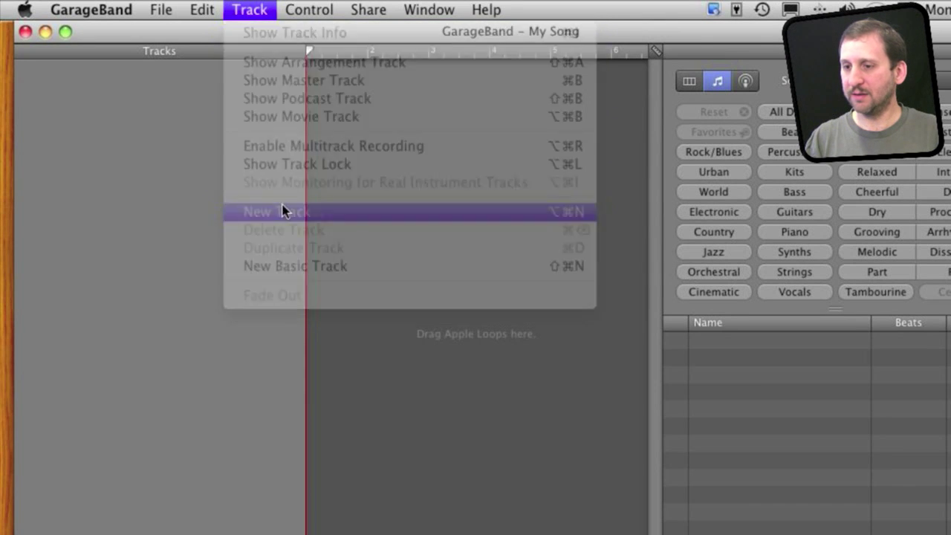
{"action": "left_click", "coordinate": [496, 241]}
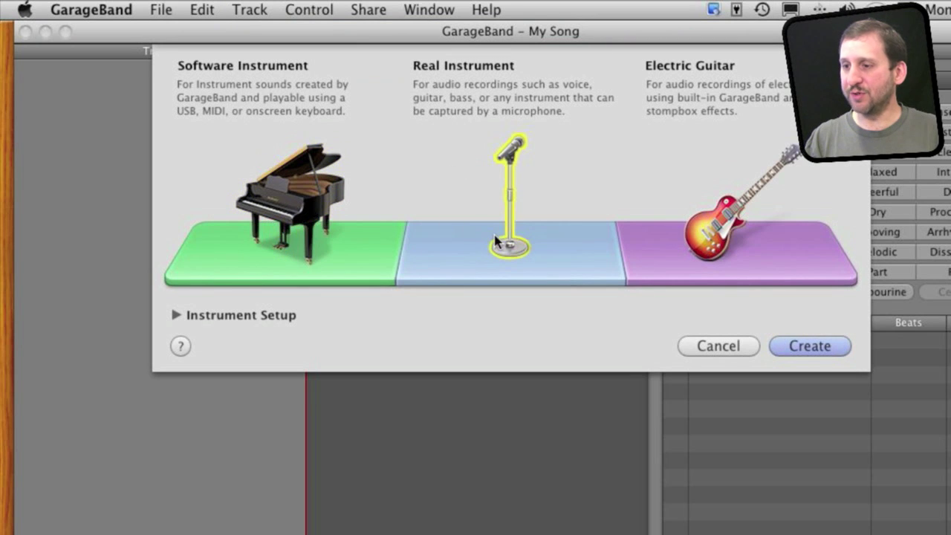
{"action": "left_click", "coordinate": [806, 346]}
- Set GarageBand's audio input to Soundflower (2ch) and the track's input source to Stereo 1/2
{"action": "left_click", "coordinate": [91, 9]}
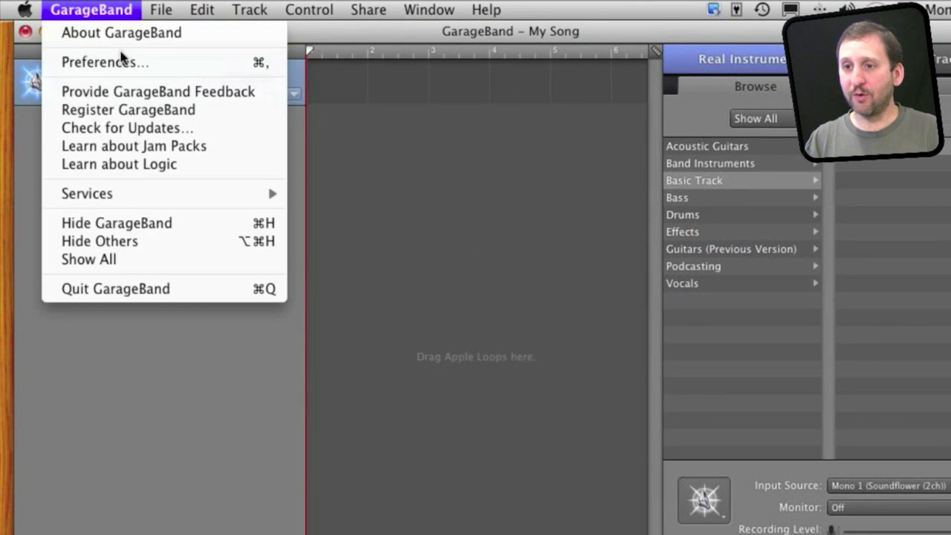
{"action": "left_click", "coordinate": [127, 63]}
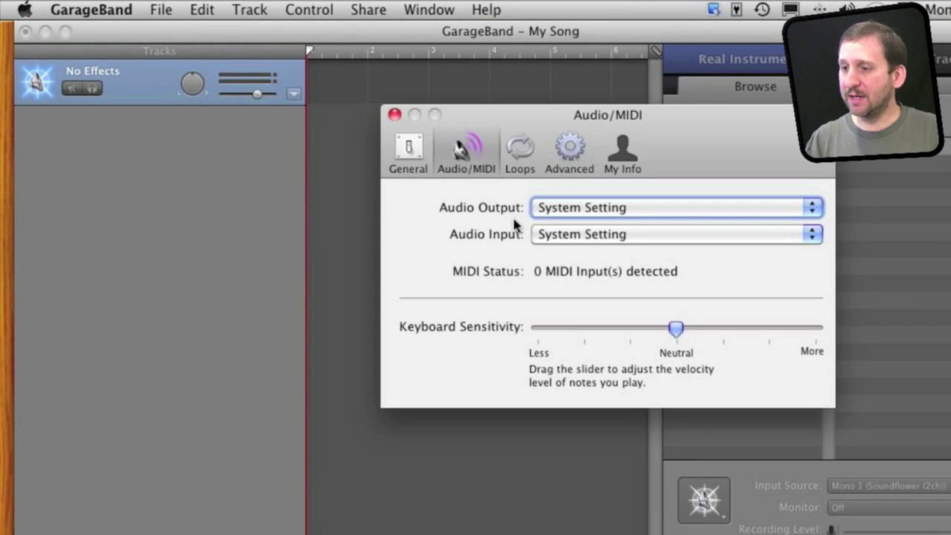
{"action": "left_click", "coordinate": [579, 235]}
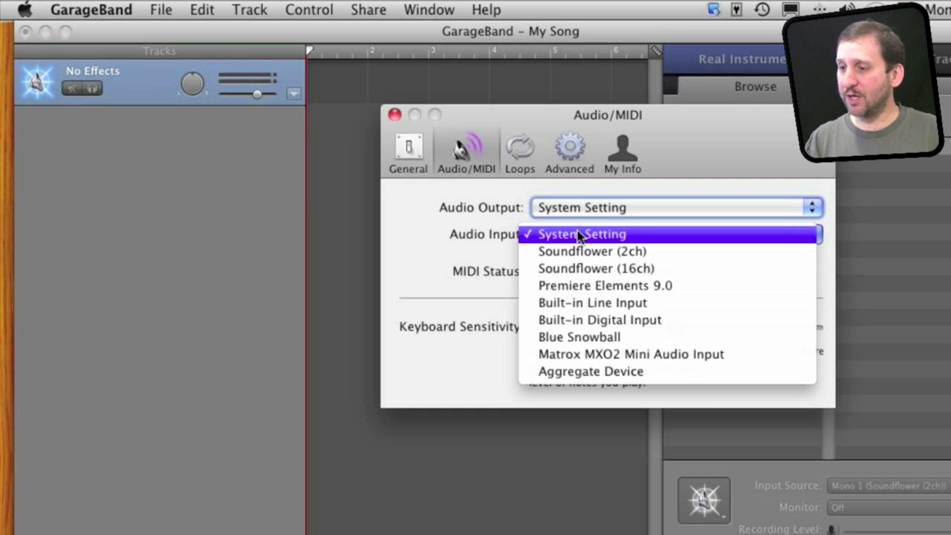
{"action": "left_click", "coordinate": [581, 251]}
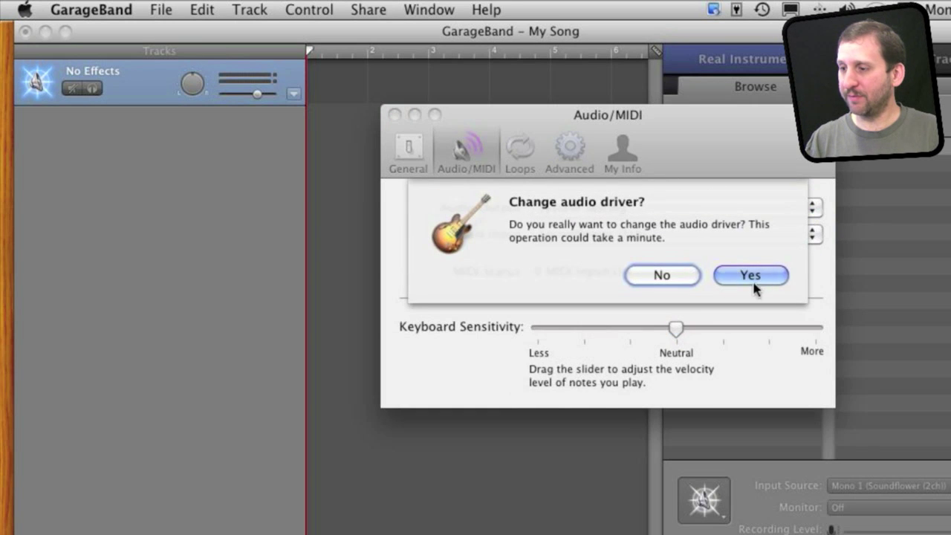
{"action": "left_click", "coordinate": [754, 284]}
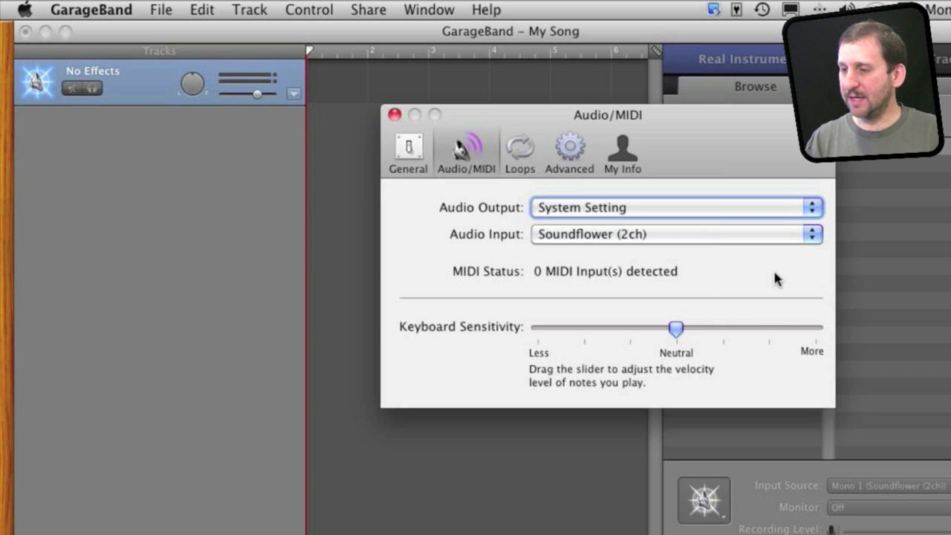
{"action": "left_click", "coordinate": [395, 115]}
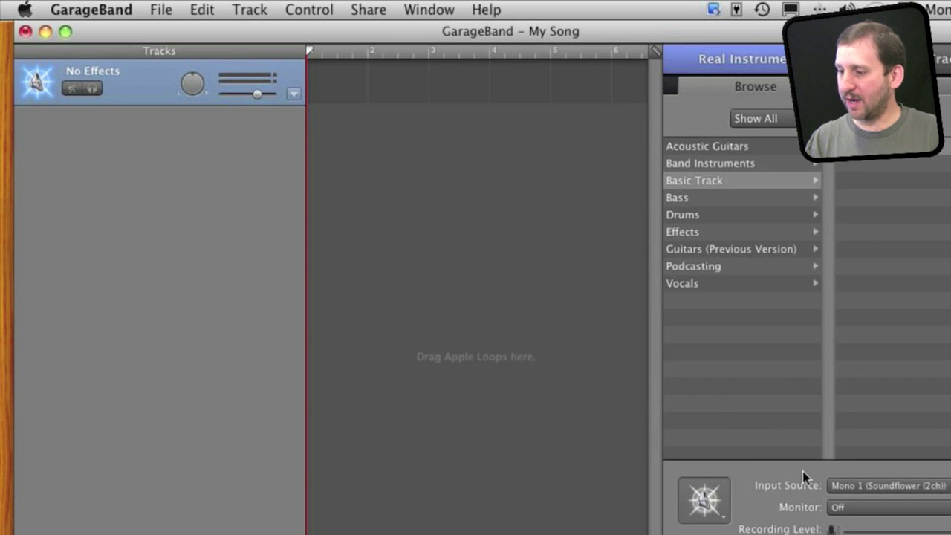
{"action": "left_click", "coordinate": [889, 488]}
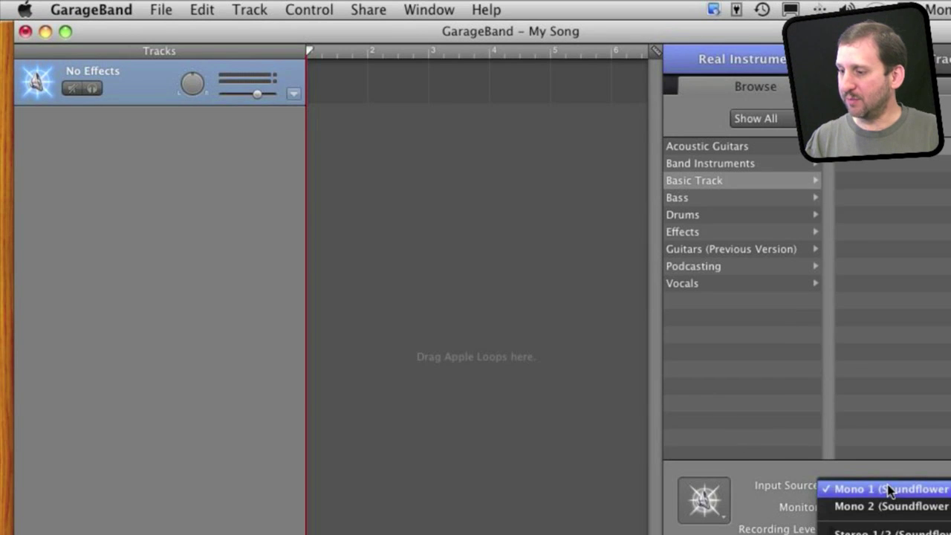
{"action": "left_click", "coordinate": [890, 533]}
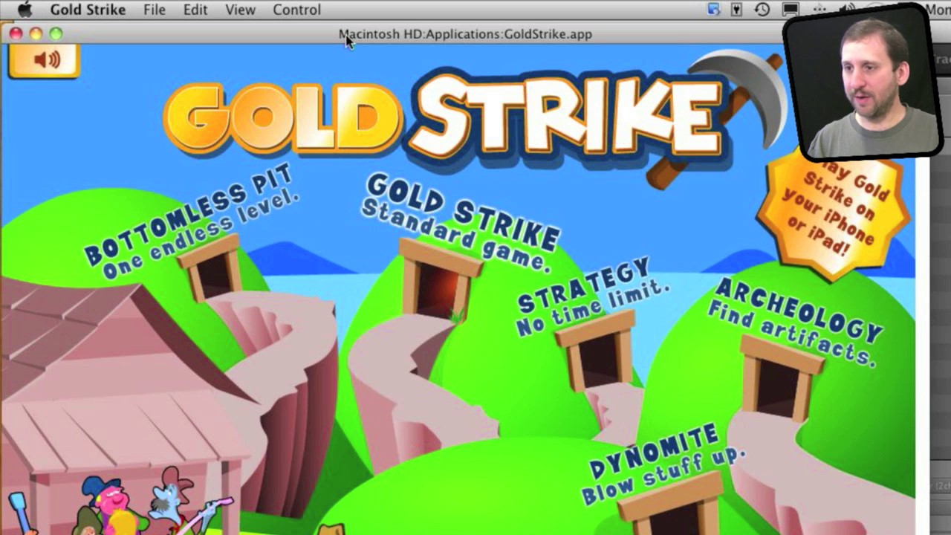
- Move the Gold Strike window aside and record its audio onto the Soundflower track in GarageBand
{"action": "left_click_drag", "start_coordinate": [350, 36], "coordinate": [356, 462]}
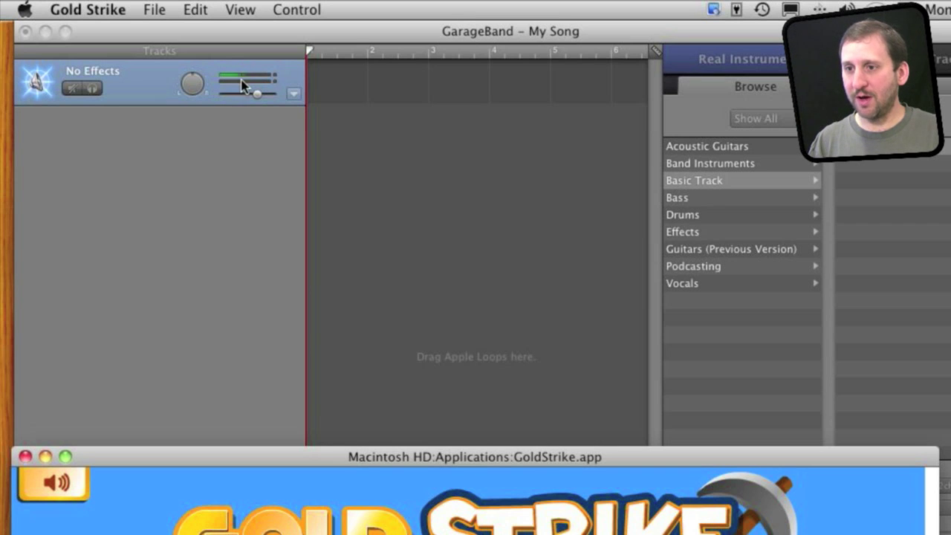
{"action": "left_click", "coordinate": [238, 50]}
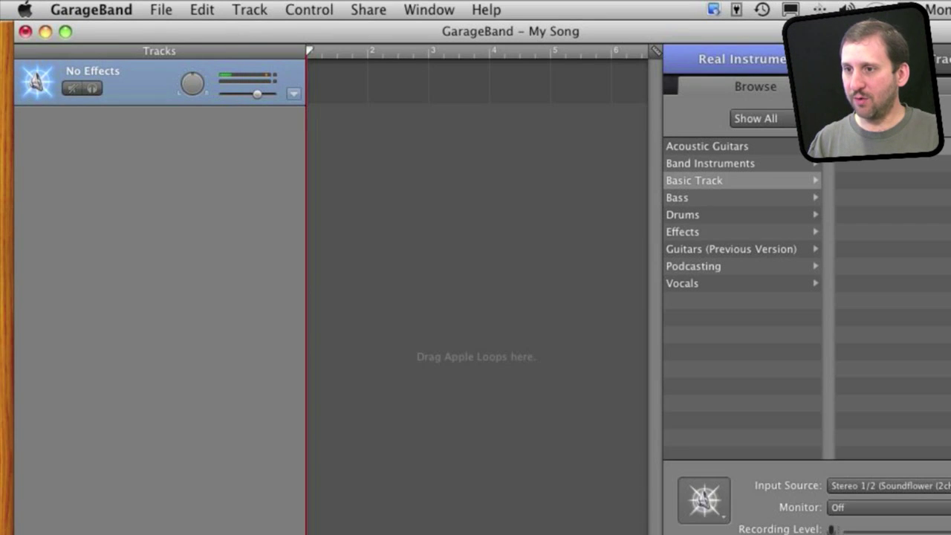
{"action": "key", "text": "r"}
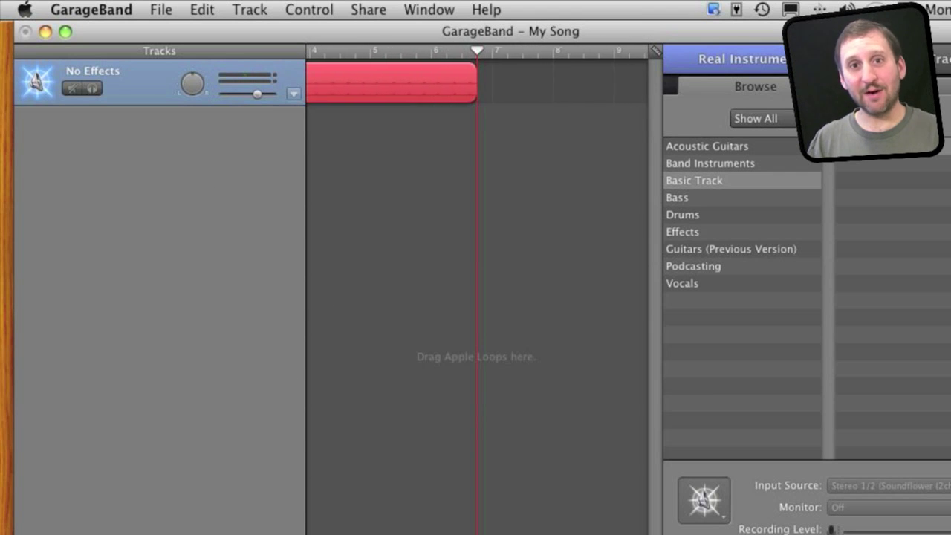
- Restore sound output to Line Out, close System Preferences, and play back the recorded track
{"action": "key", "text": "super+Tab"}
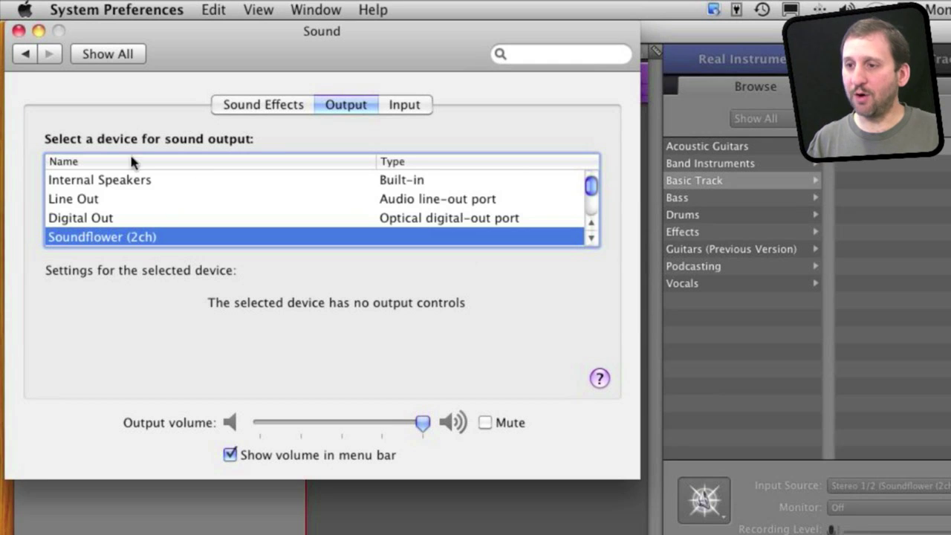
{"action": "left_click", "coordinate": [95, 202]}
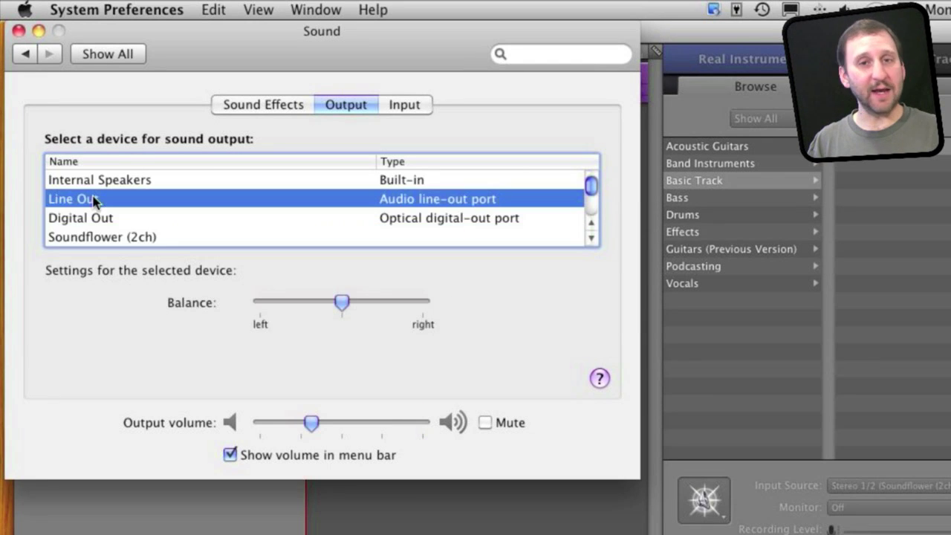
{"action": "left_click", "coordinate": [19, 32]}
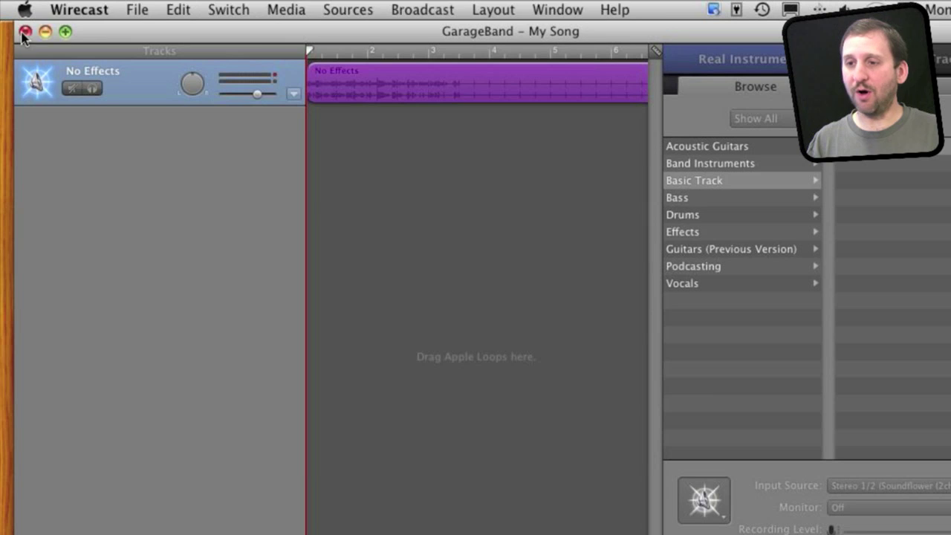
{"action": "left_click", "coordinate": [269, 34]}
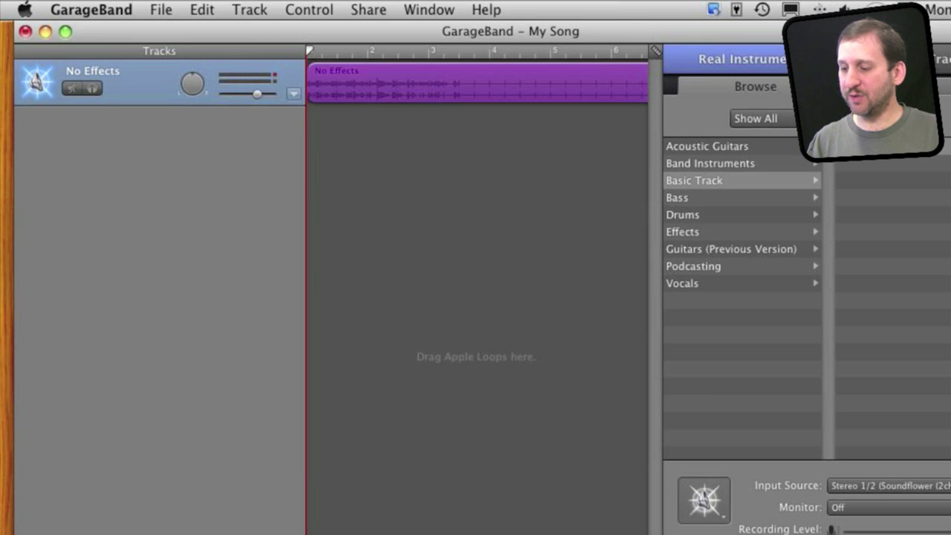
{"action": "key", "text": "space"}
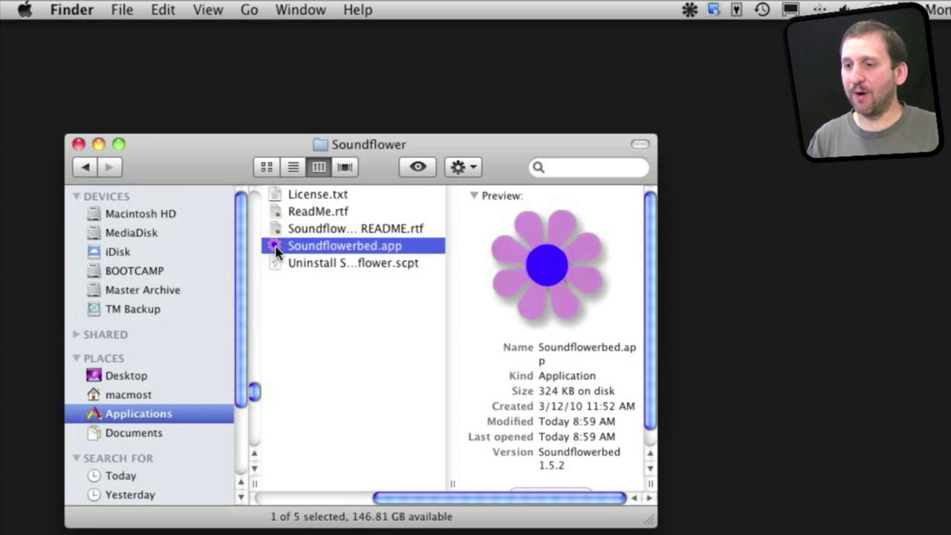
- Launch Soundflowerbed.app and show its menu-bar list of Soundflower output options
{"action": "double_click", "coordinate": [276, 247]}
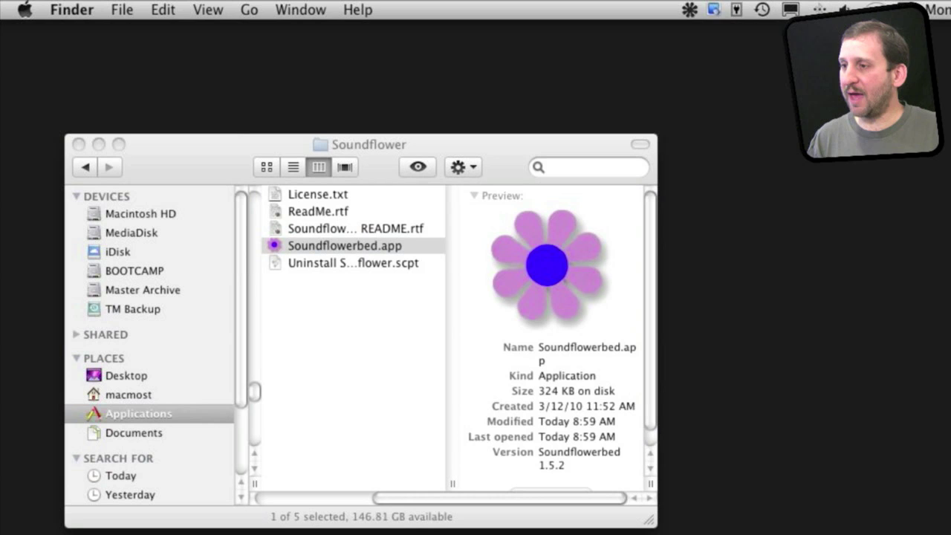
{"action": "left_click", "coordinate": [690, 9]}
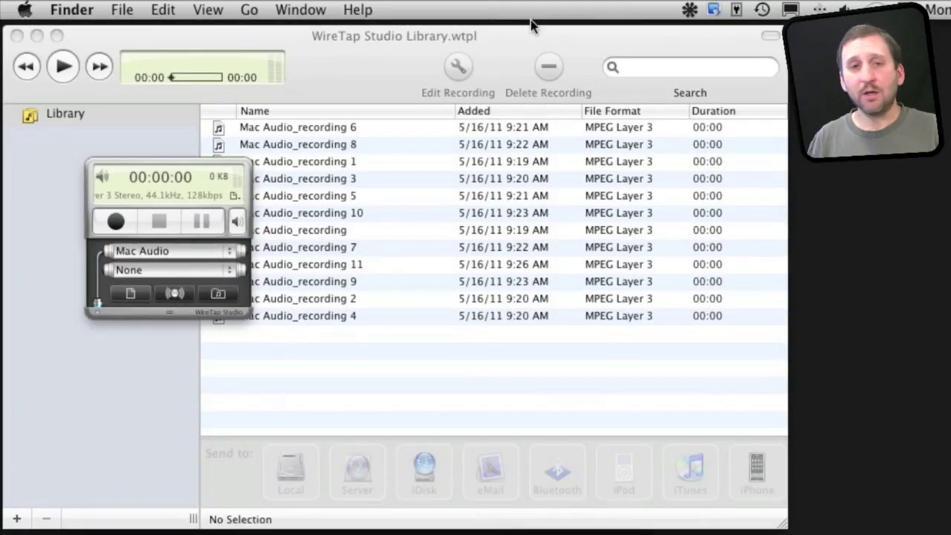
- Activate WireTap Studio and place the Mac Audio mini recorder beside the recordings list
{"action": "left_click", "coordinate": [503, 36]}
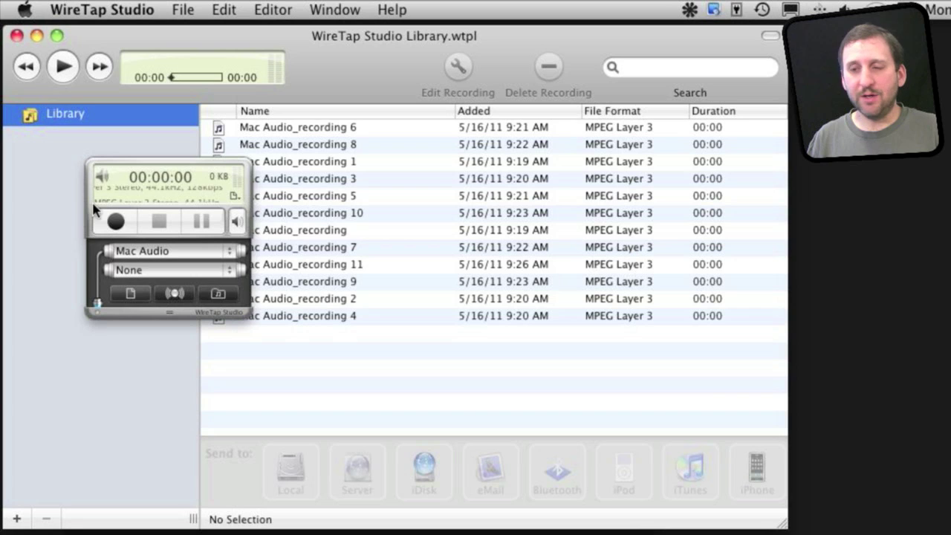
{"action": "left_click_drag", "start_coordinate": [152, 168], "coordinate": [256, 184]}
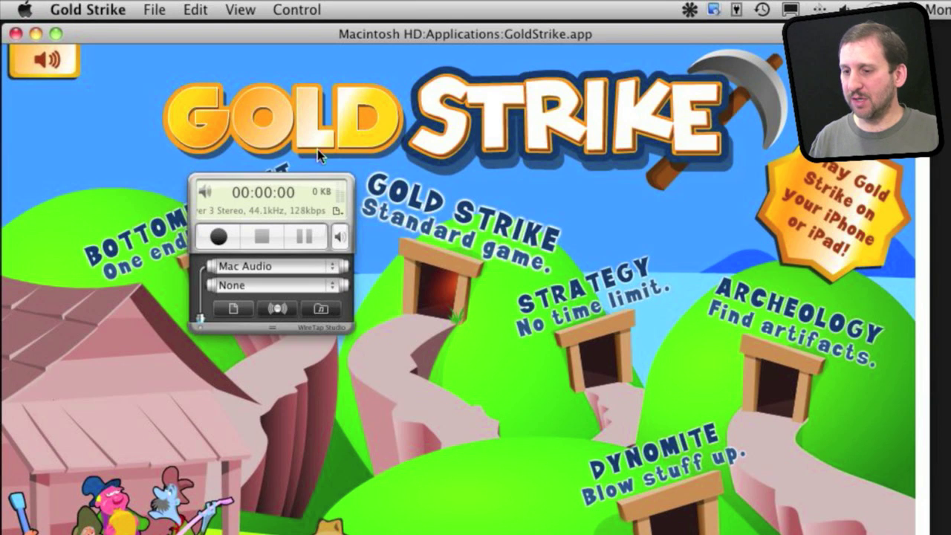
- Capture about 11 seconds of Gold Strike gameplay audio from Mac Audio, then stop recording
{"action": "left_click_drag", "start_coordinate": [302, 33], "coordinate": [372, 404]}
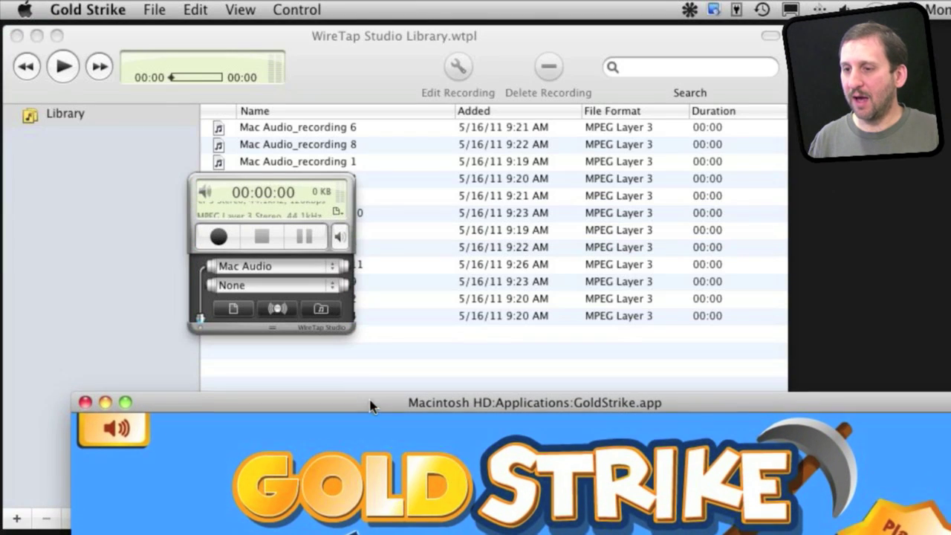
{"action": "left_click", "coordinate": [220, 235]}
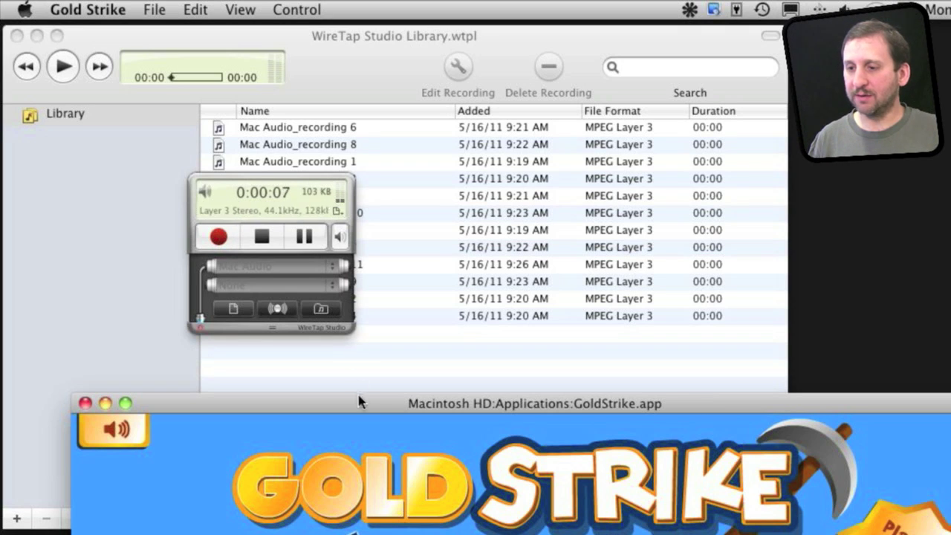
{"action": "left_click_drag", "start_coordinate": [361, 399], "coordinate": [661, 26]}
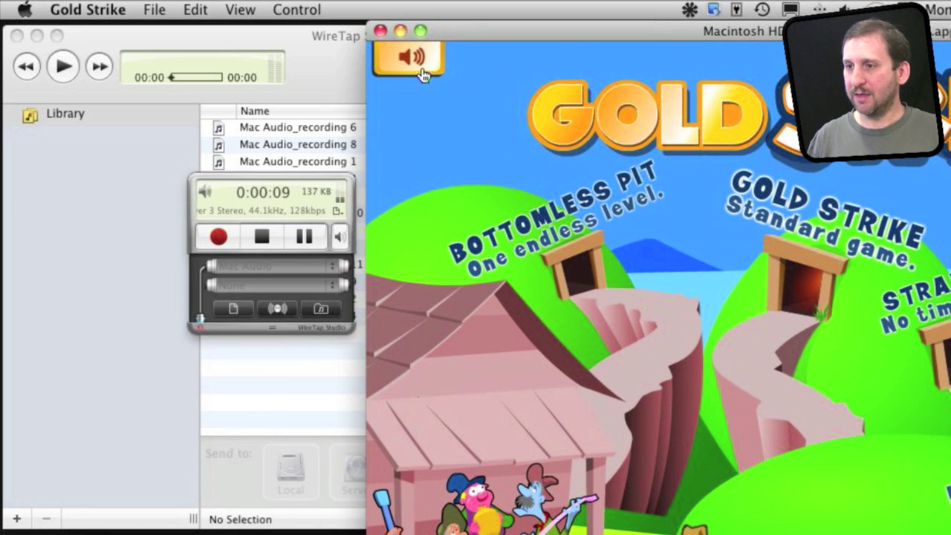
{"action": "key", "text": "super+q"}
{"action": "left_click", "coordinate": [259, 236]}
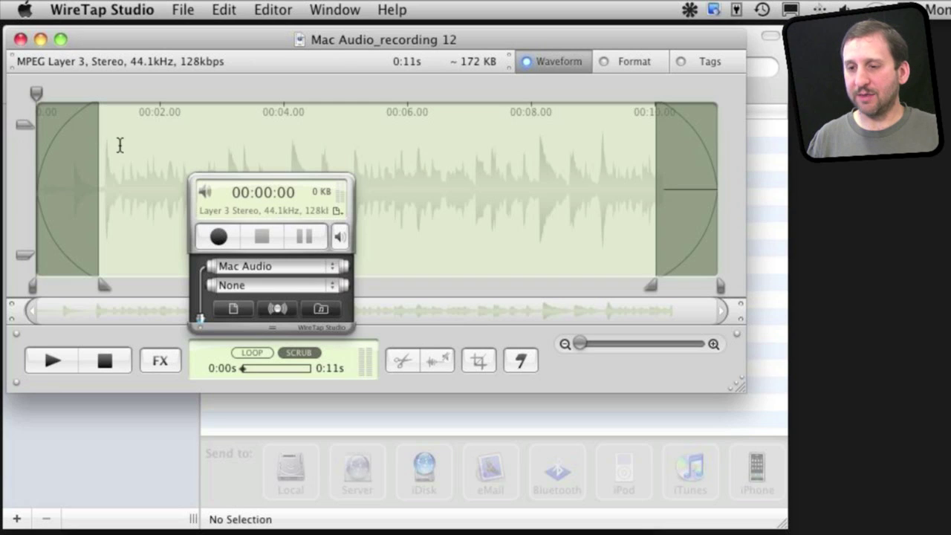
- Briefly play Mac Audio_recording 12 in the editor, then stop it back at 0:00
{"action": "left_click", "coordinate": [53, 362]}
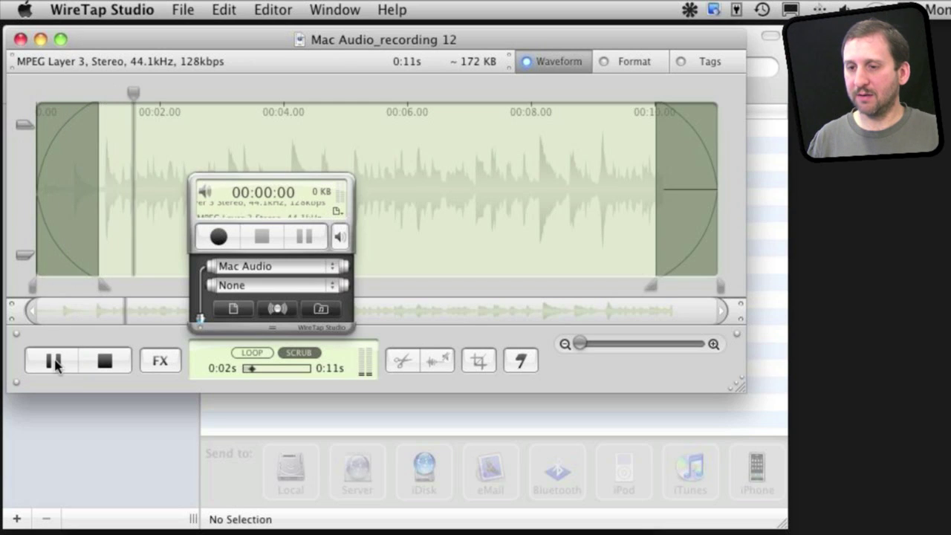
{"action": "left_click", "coordinate": [104, 361]}
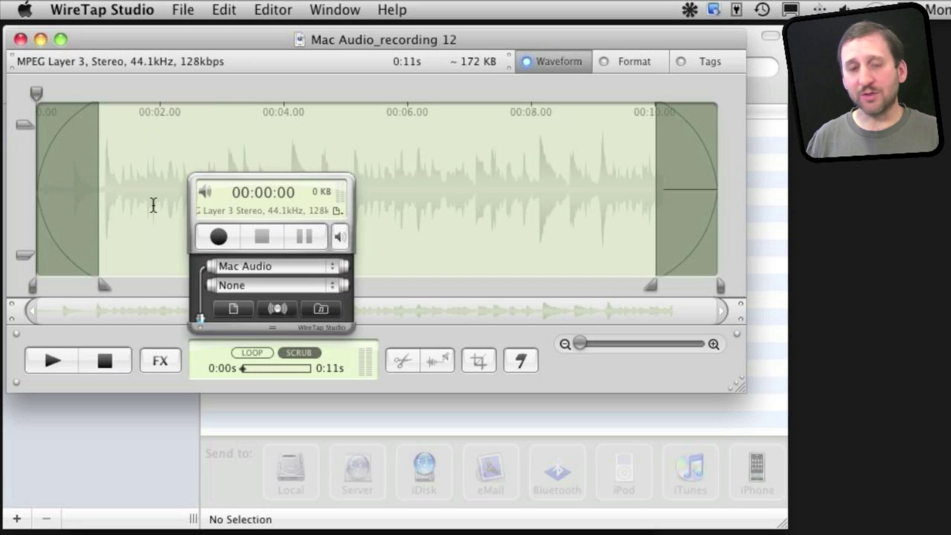